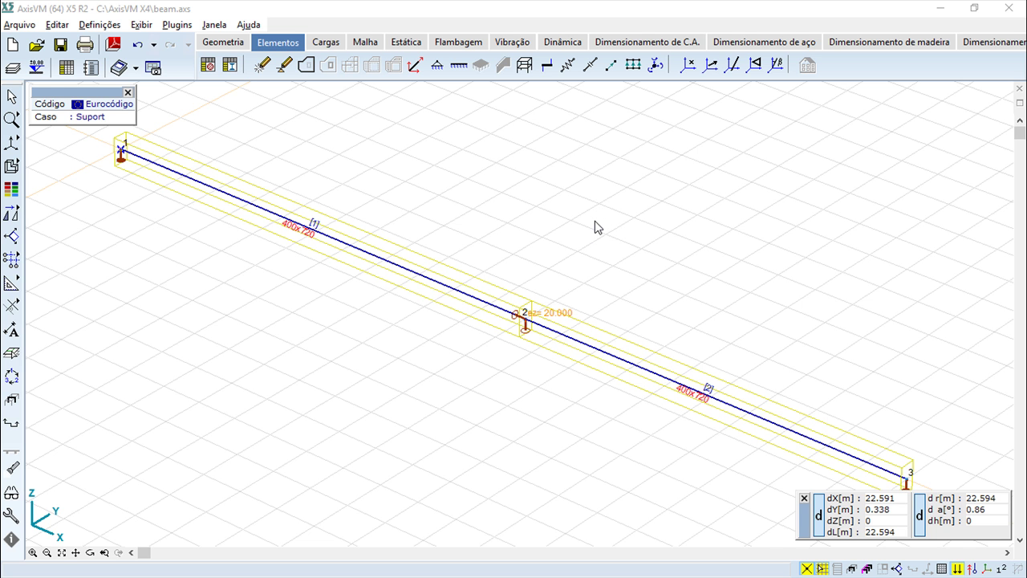
Select beam element 1 between nodes 1 and 2, then check the F7 storey levels without adding any
scroll(590, 217, down, 1)
scroll(590, 218, up, 1)
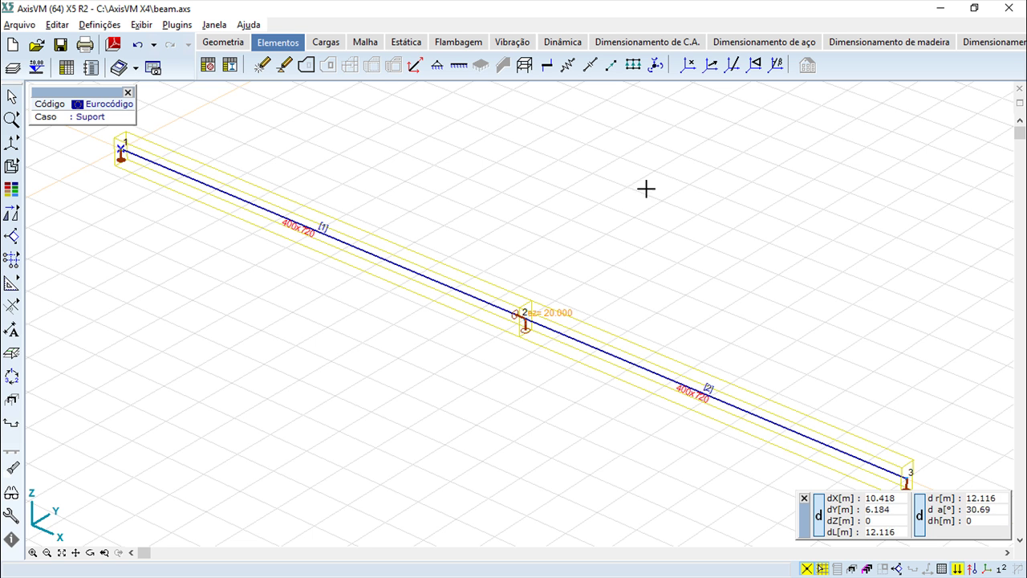
click(463, 294)
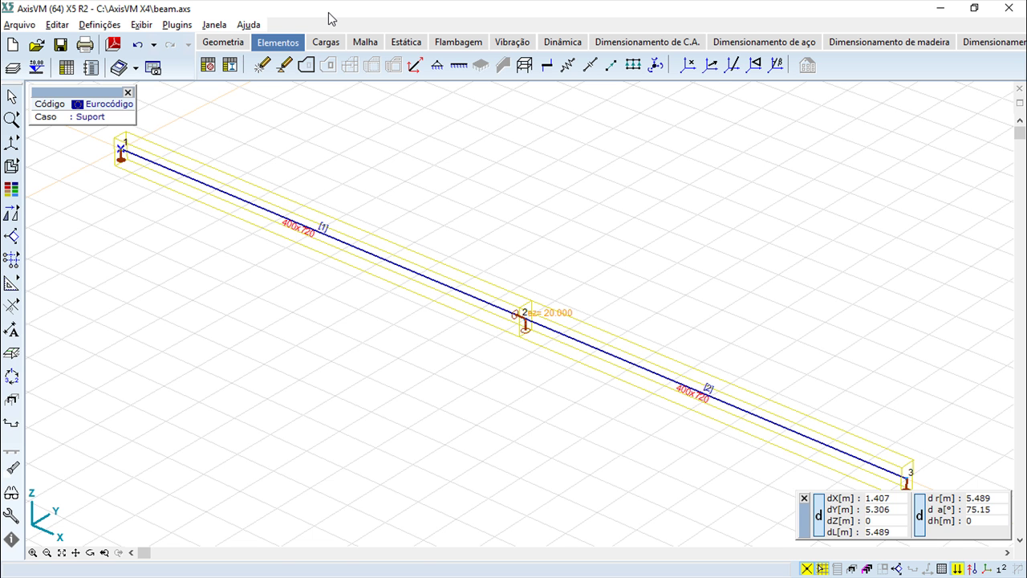
key(F7)
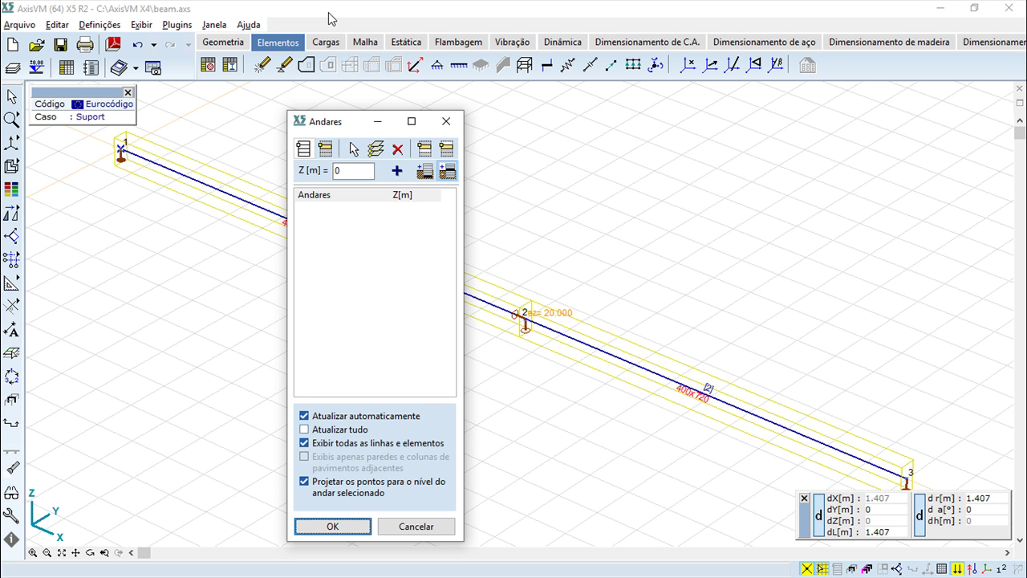
click(448, 122)
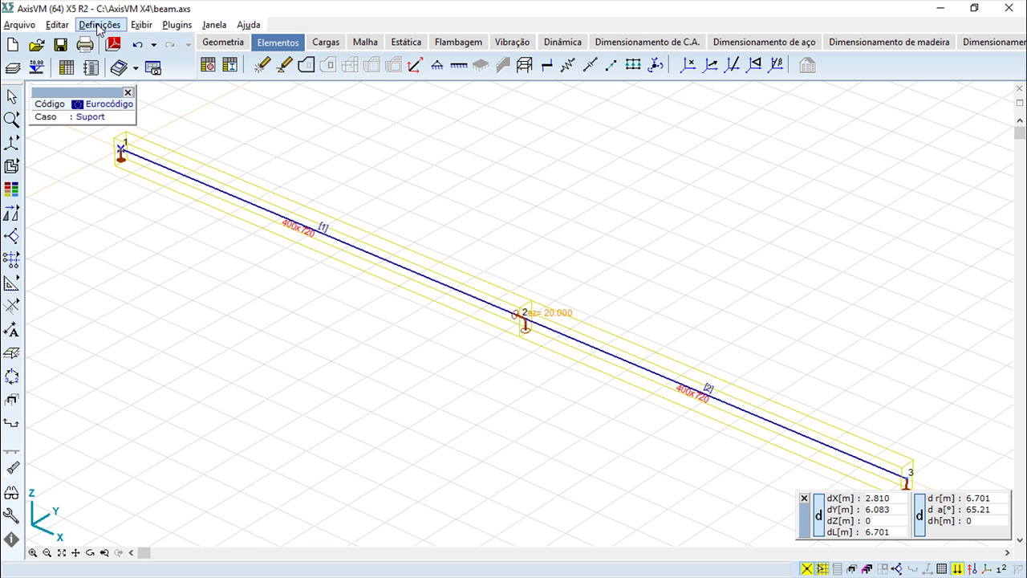
Open the keyboard shortcut settings from program settings and move the dialog aside
click(99, 30)
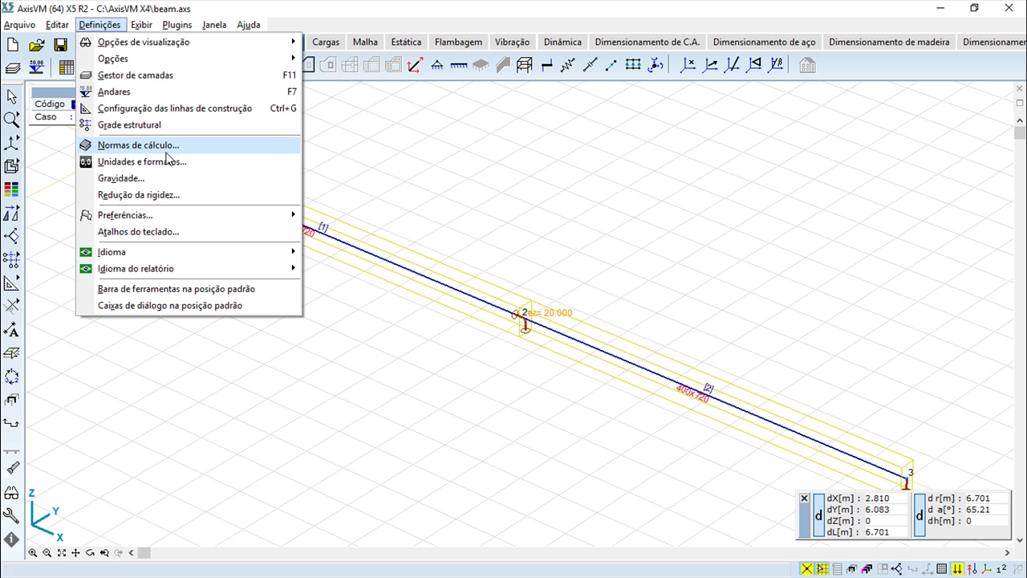
click(146, 233)
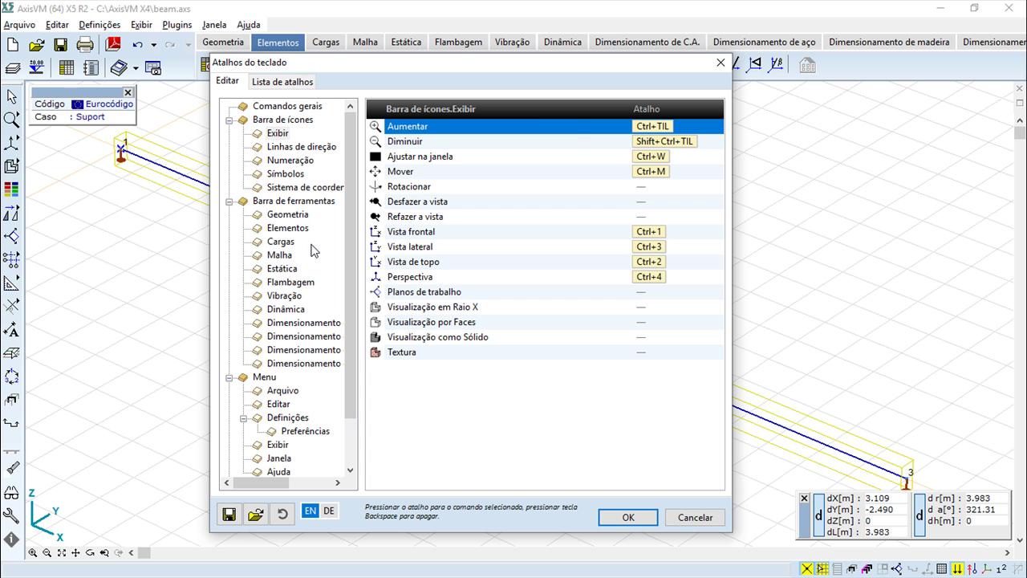
drag(494, 65, 592, 52)
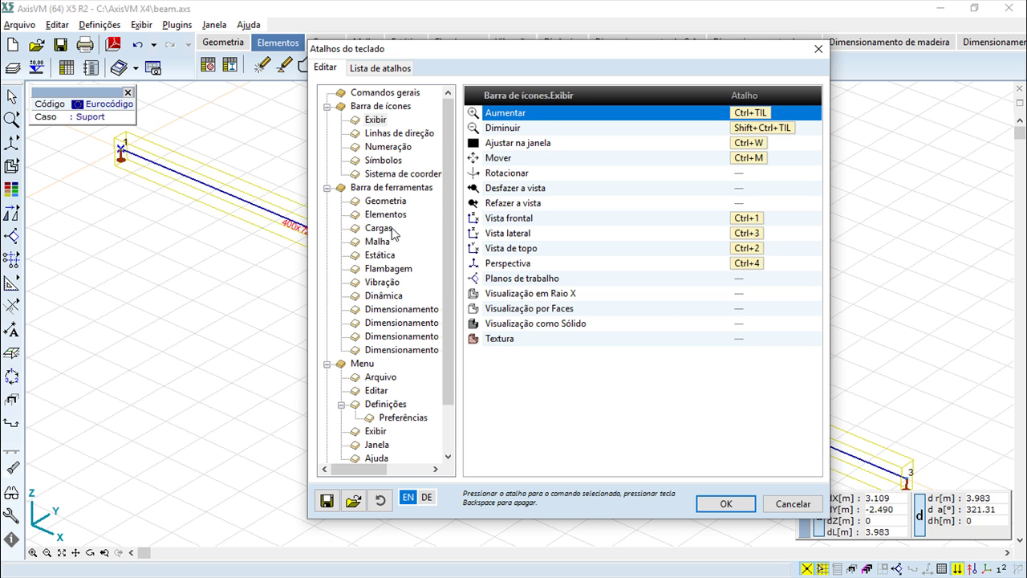
drag(451, 197, 459, 294)
Browse shortcut categories (quick-access, Cargas, Malha, Flambagem, Numeração, Geometria), ending on Menu > Exibir
click(347, 418)
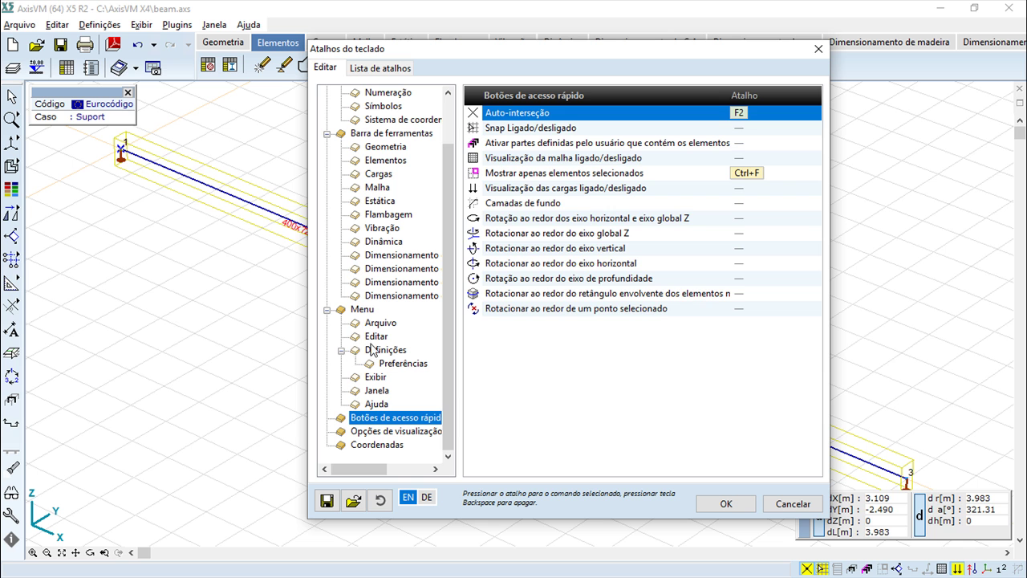
click(361, 310)
click(377, 174)
scroll(383, 169, up, 2)
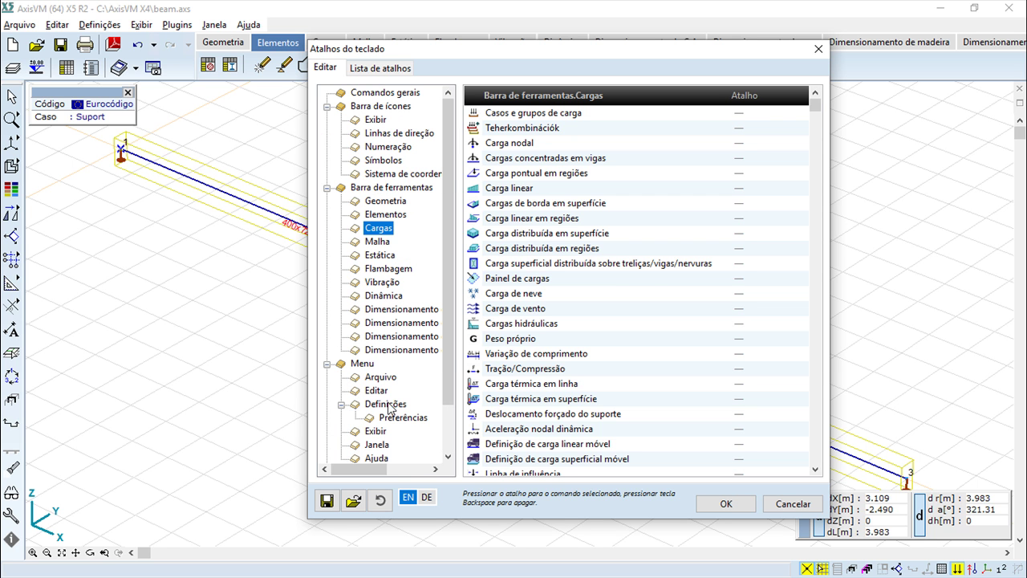
click(377, 243)
click(377, 270)
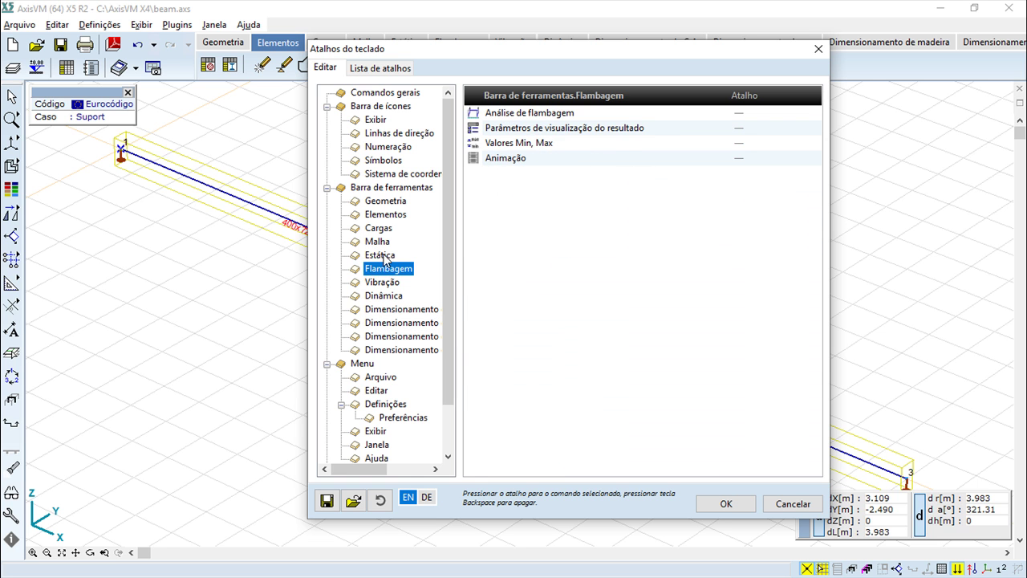
click(365, 150)
click(379, 202)
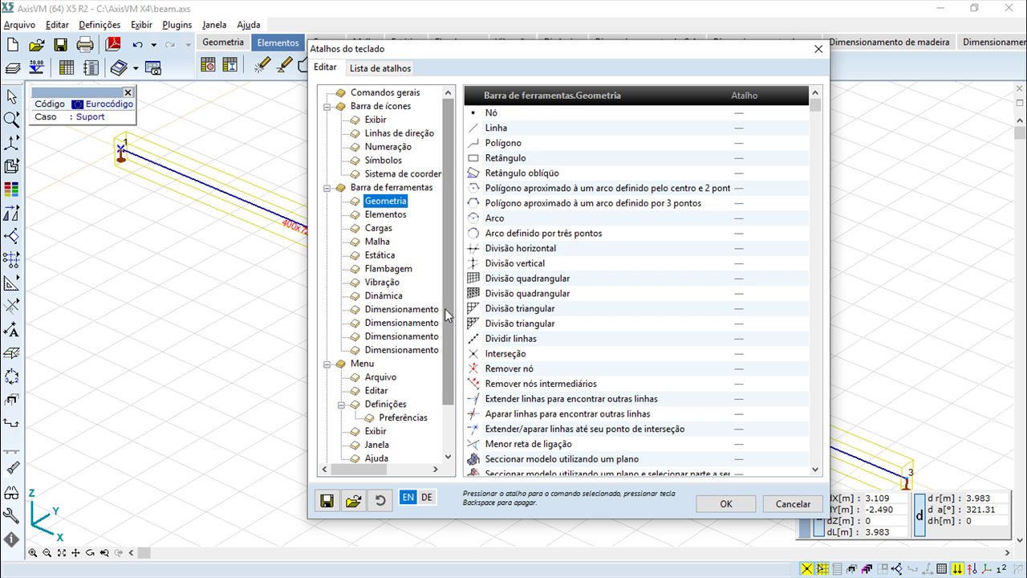
drag(448, 311, 441, 364)
click(394, 378)
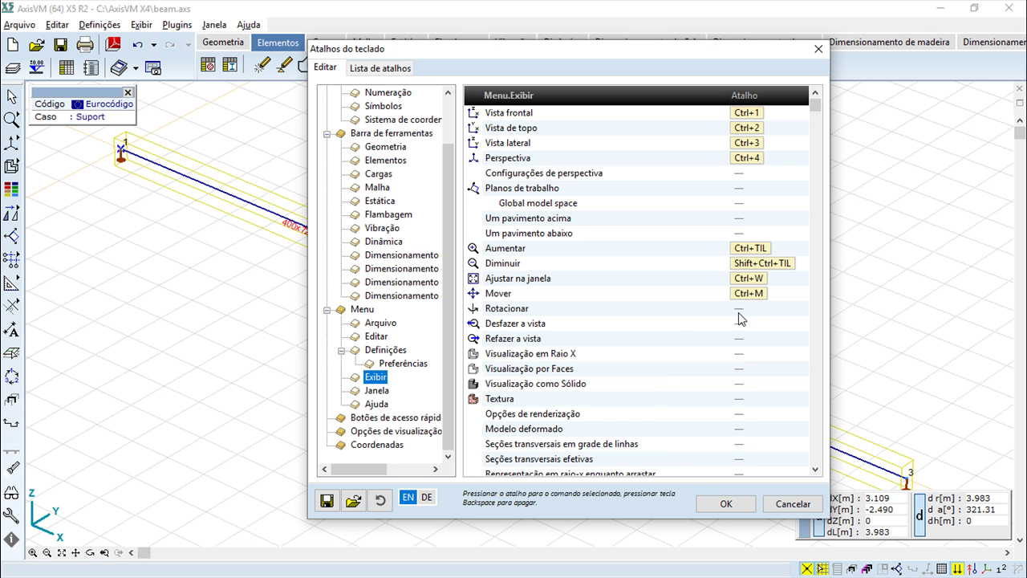
Give the Rotacionar view command the shortcut Ctrl+Alt+H
click(672, 314)
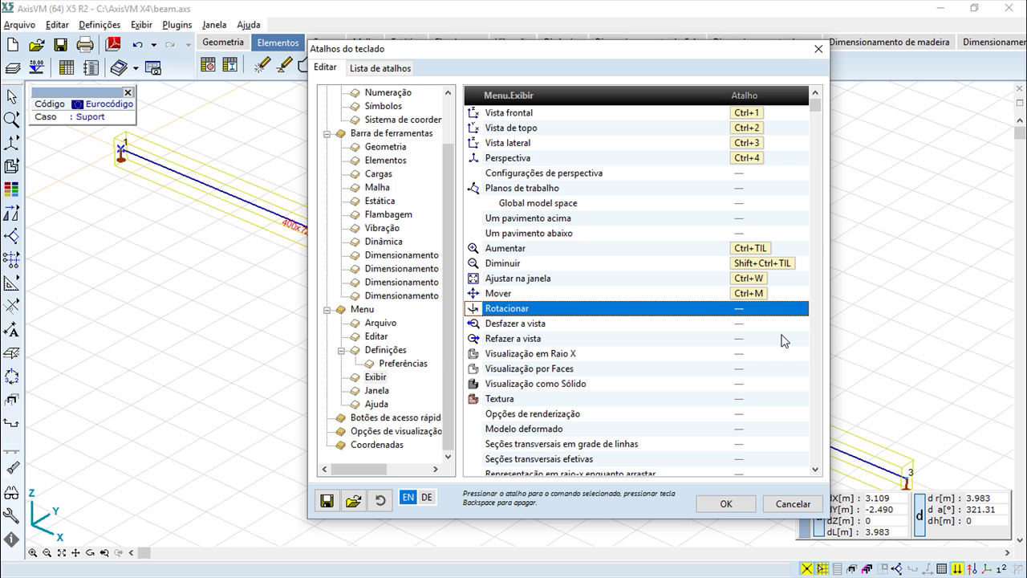
key(ctrl+alt+h)
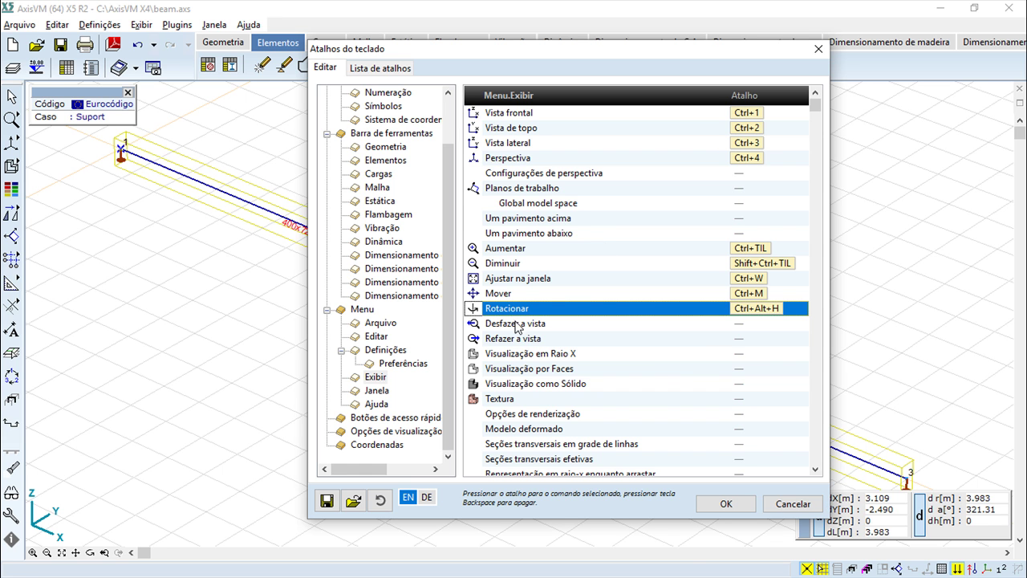
Close the Atalhos do teclado dialog with Cancelar to return to the two-span beam
click(787, 506)
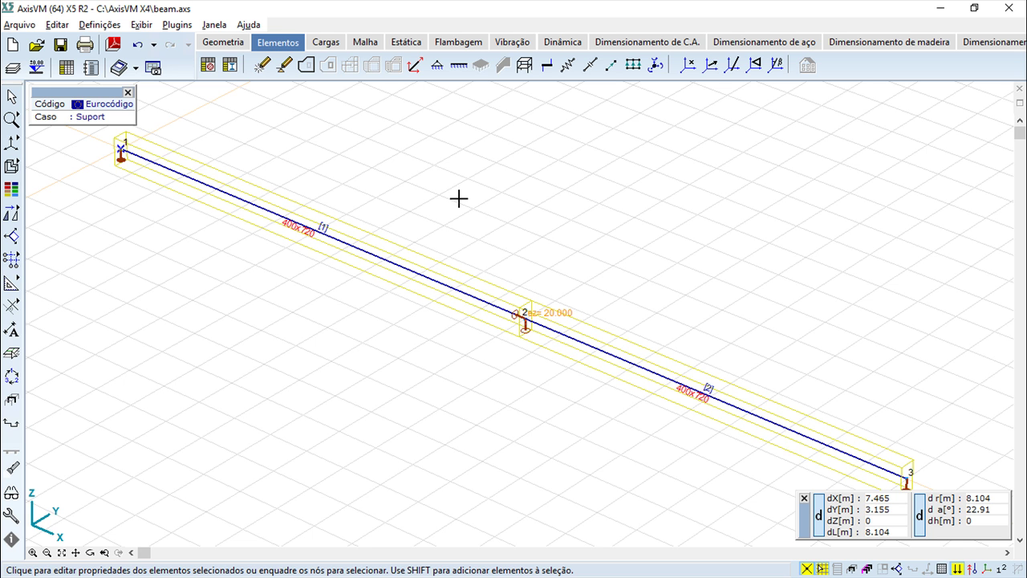
right_click(441, 149)
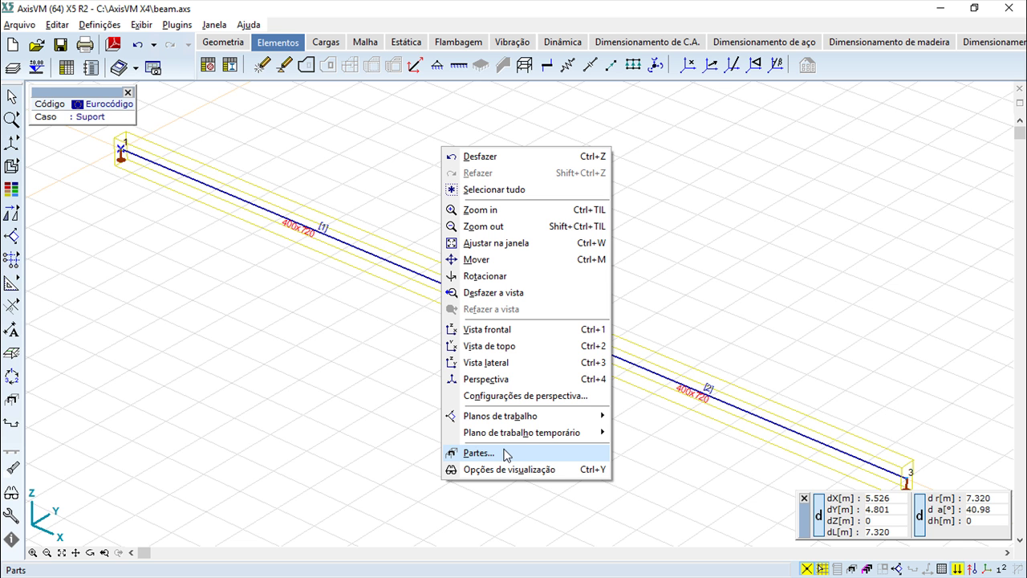
key(Escape)
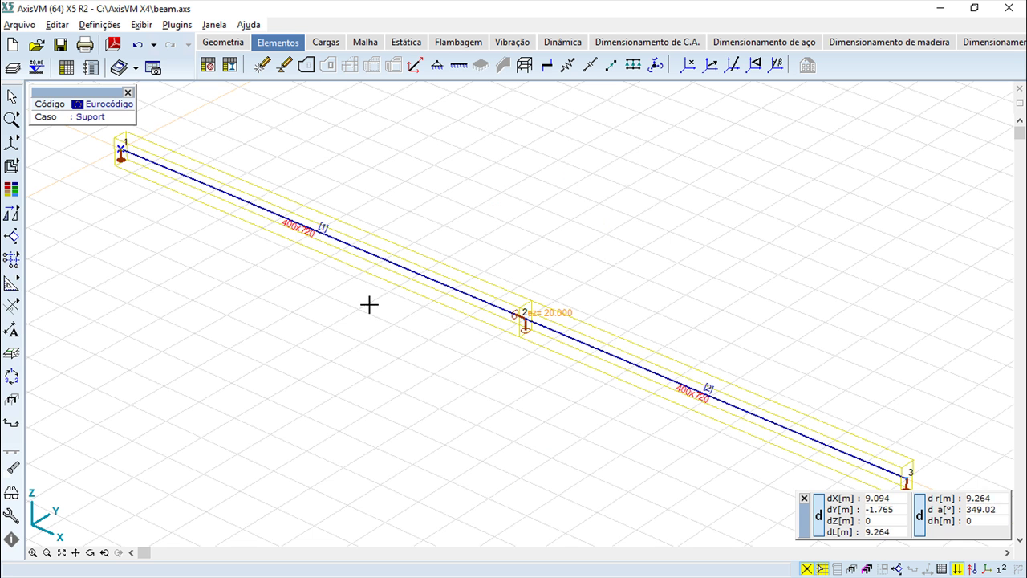
click(388, 267)
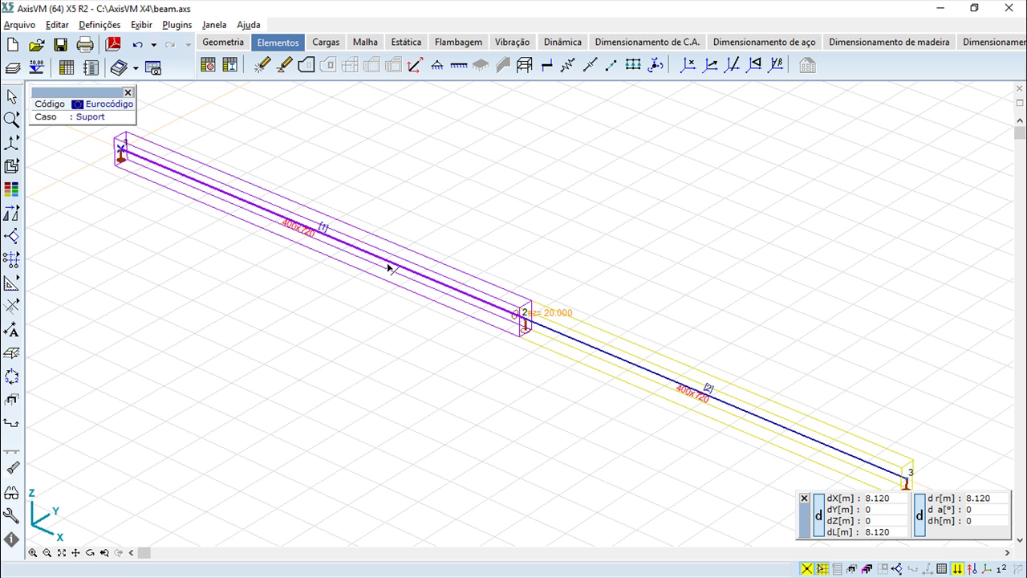
click(388, 267)
click(359, 254)
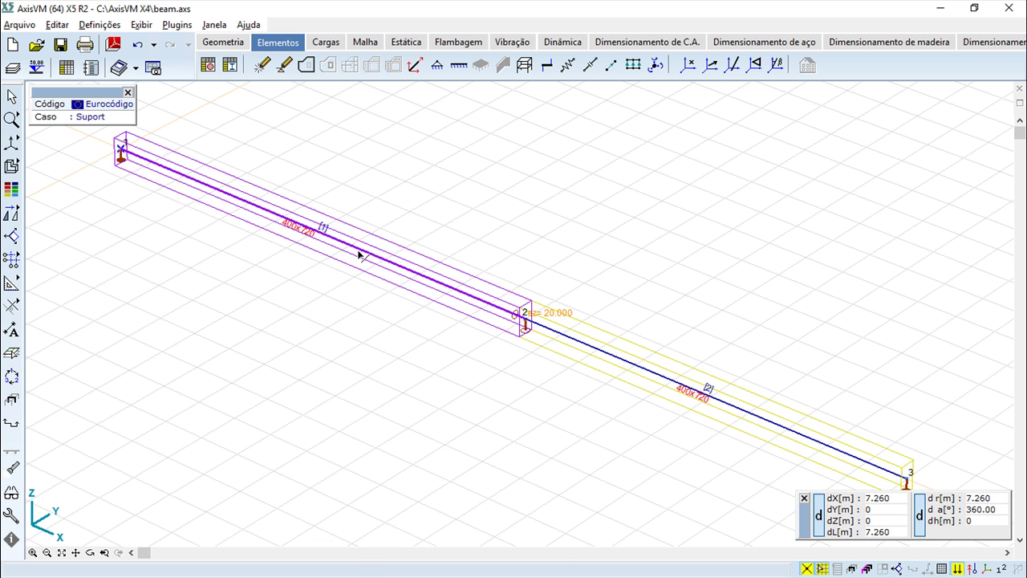
right_click(359, 253)
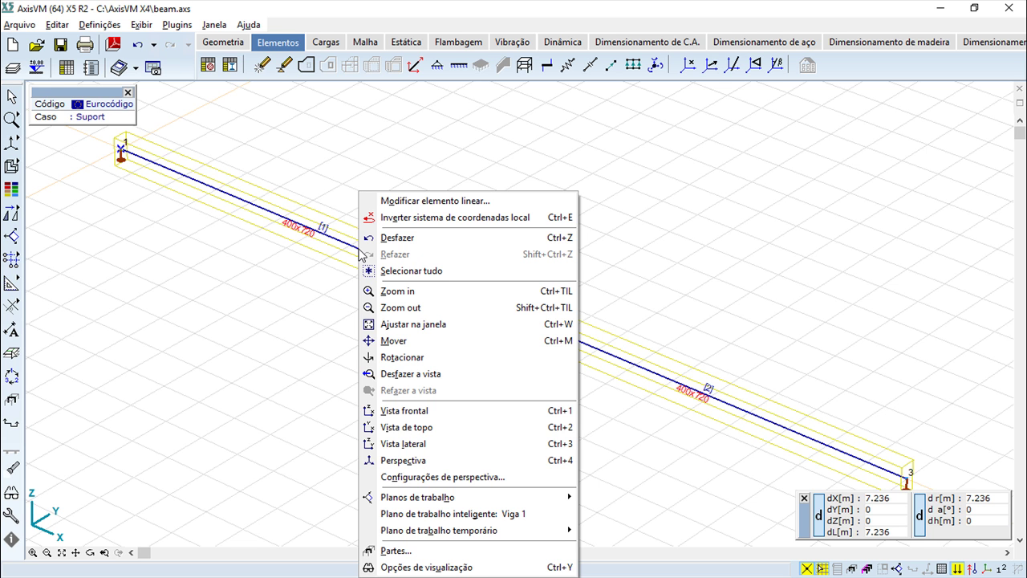
click(434, 169)
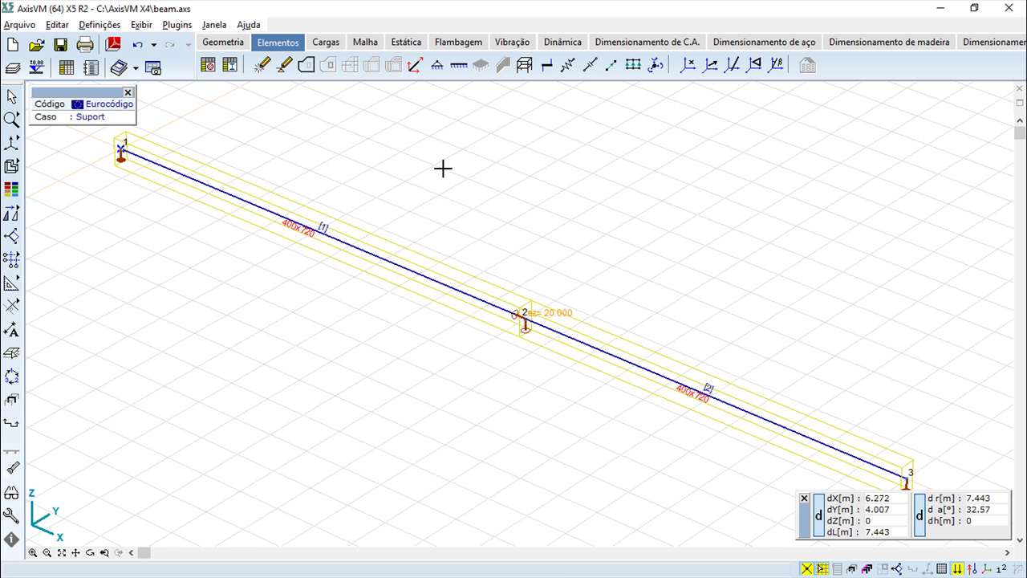